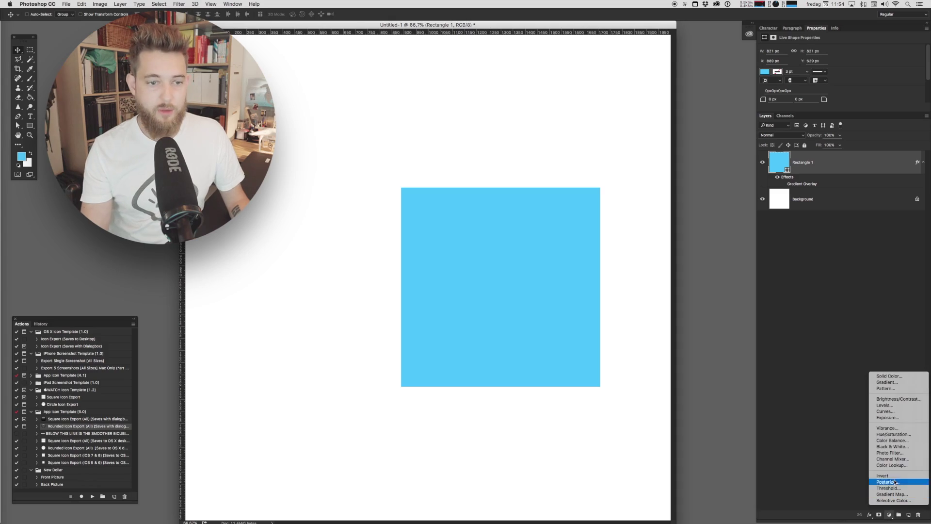
Add a black-to-white Gradient fill layer above the square.
left_click(895, 383)
left_click(455, 222)
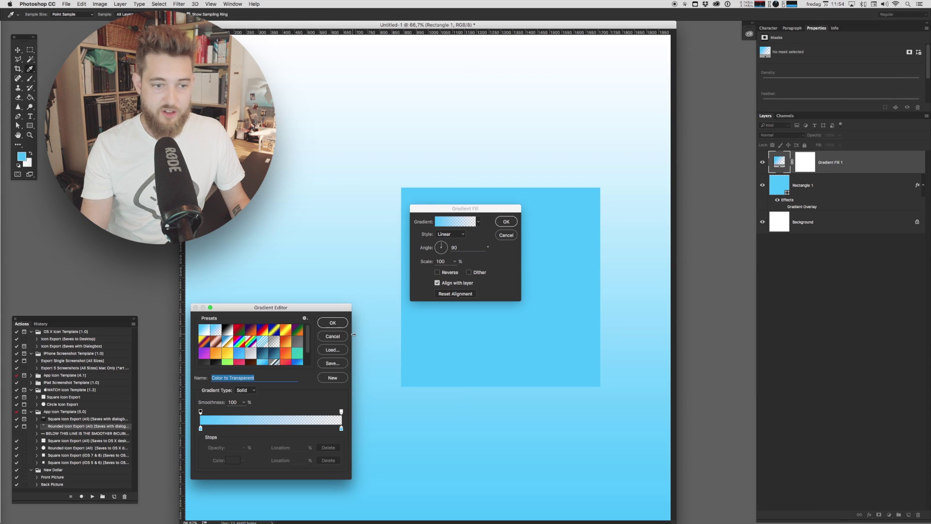
left_click(227, 334)
left_click(332, 322)
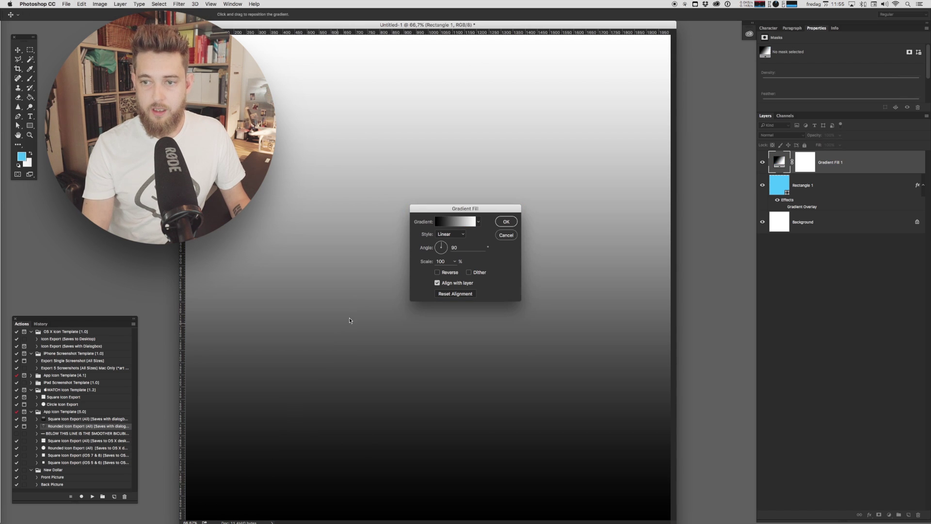
left_click(507, 222)
Clip the gradient fill to the square and set its blend mode to Overlay.
key("v")
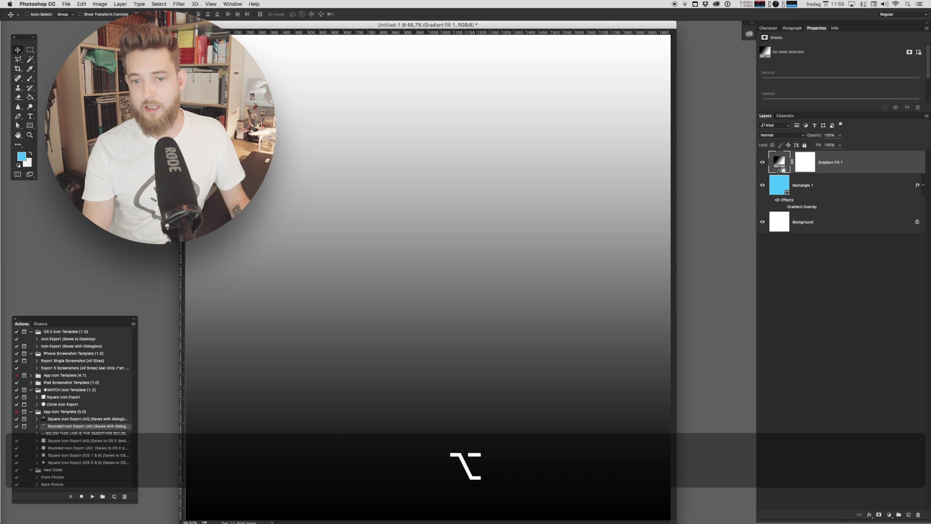
left_click(779, 173, "alt")
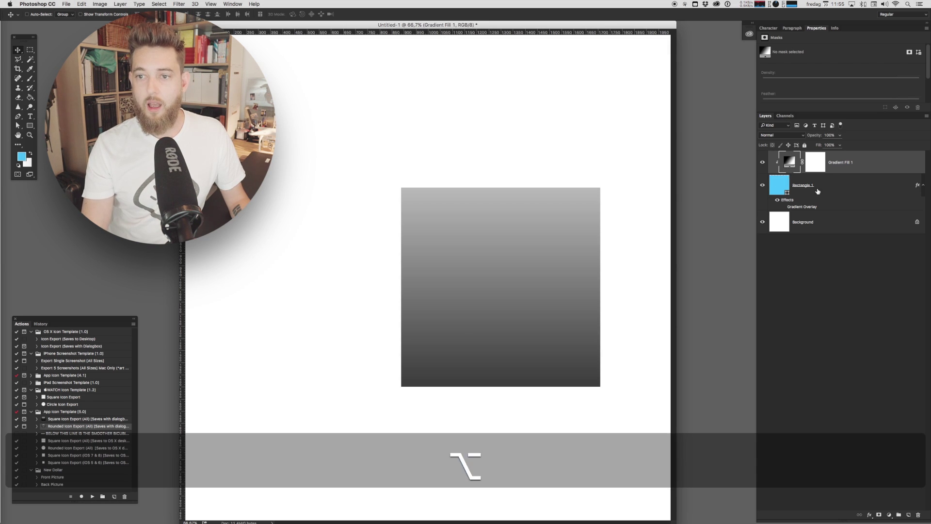
left_click(789, 136)
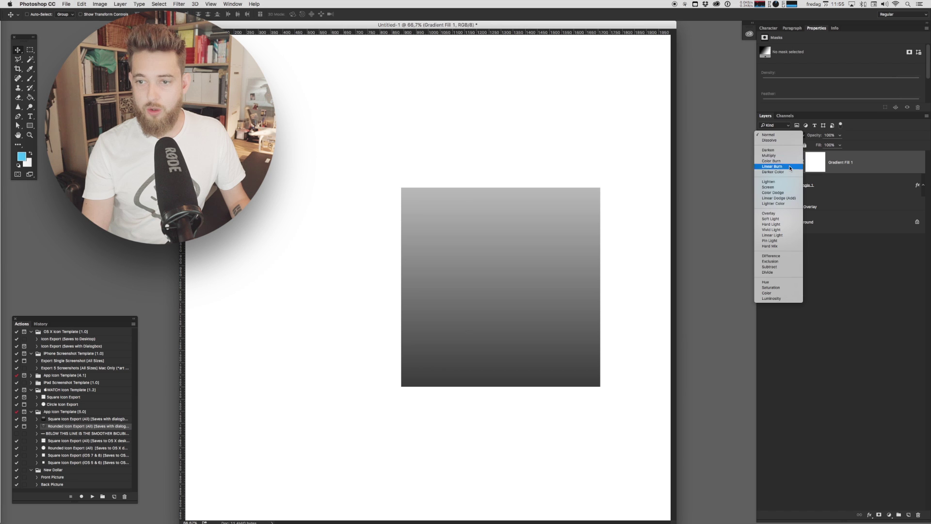
left_click(776, 213)
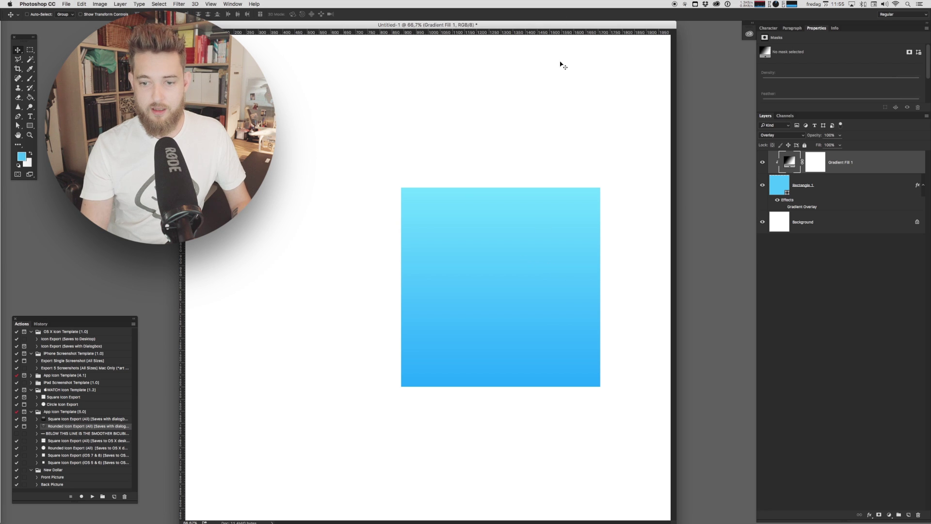
Adjust the gradient's scale, position and angle (about 60°) on the square.
double_click(794, 164)
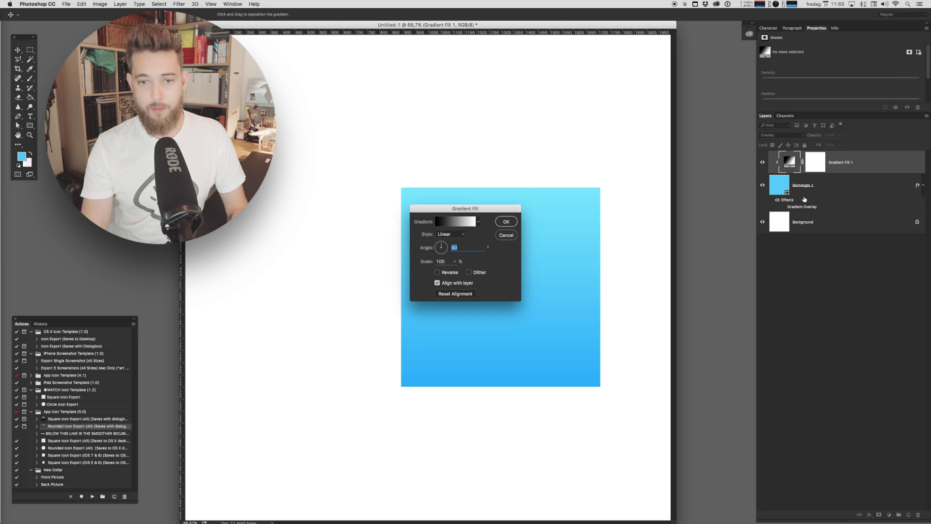
left_click_drag(461, 208, 668, 349)
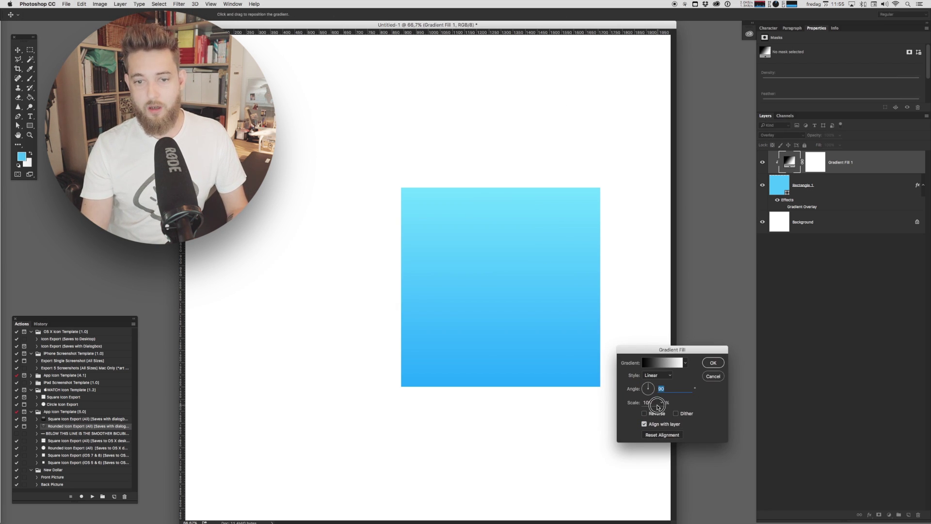
left_click(650, 402)
key("shift+Down")
key("shift+Down")
key("shift+Down")
key("shift+Down")
key("shift+Down")
key("shift+Down")
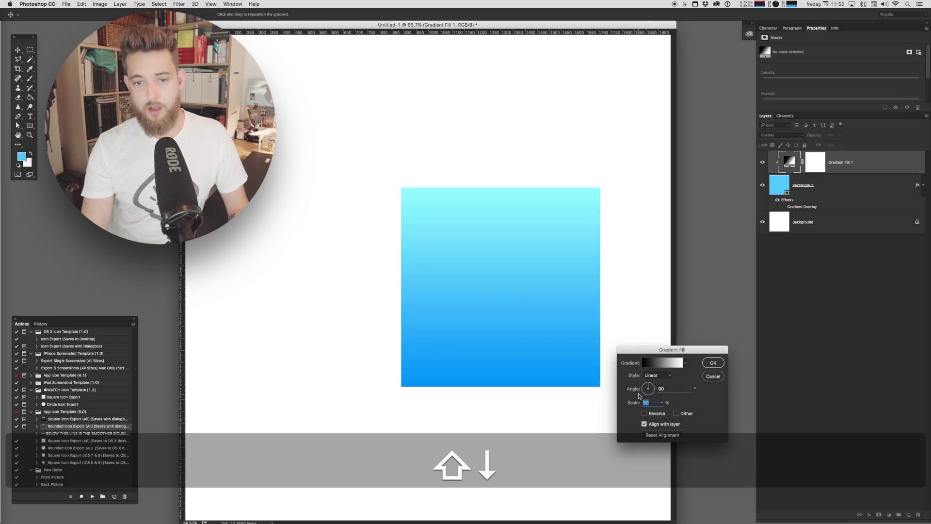
key("shift+Up")
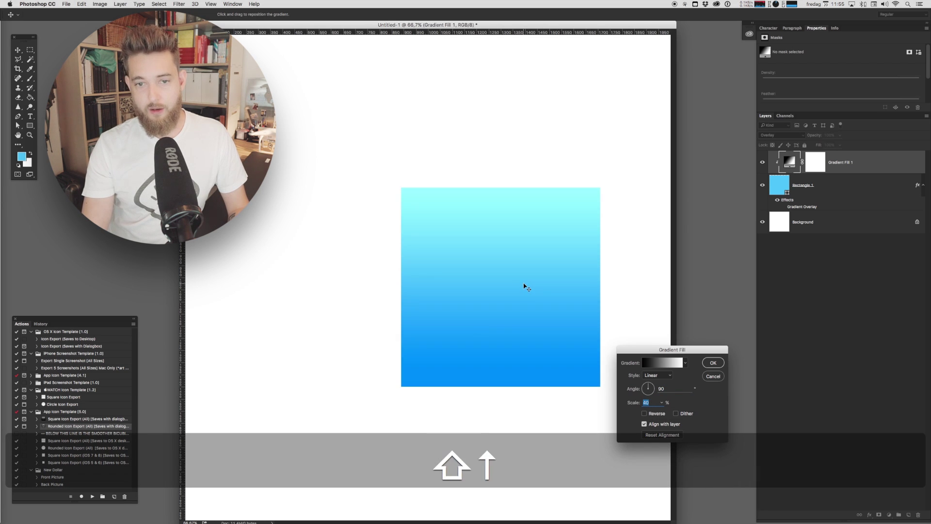
left_click_drag(516, 326, 518, 300)
left_click_drag(662, 402, 687, 400)
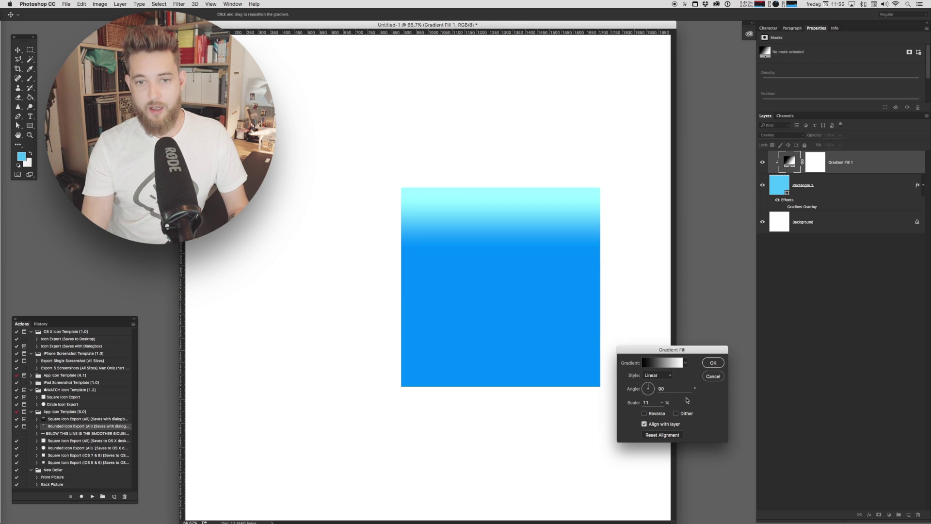
left_click(651, 385)
key("shift+Up")
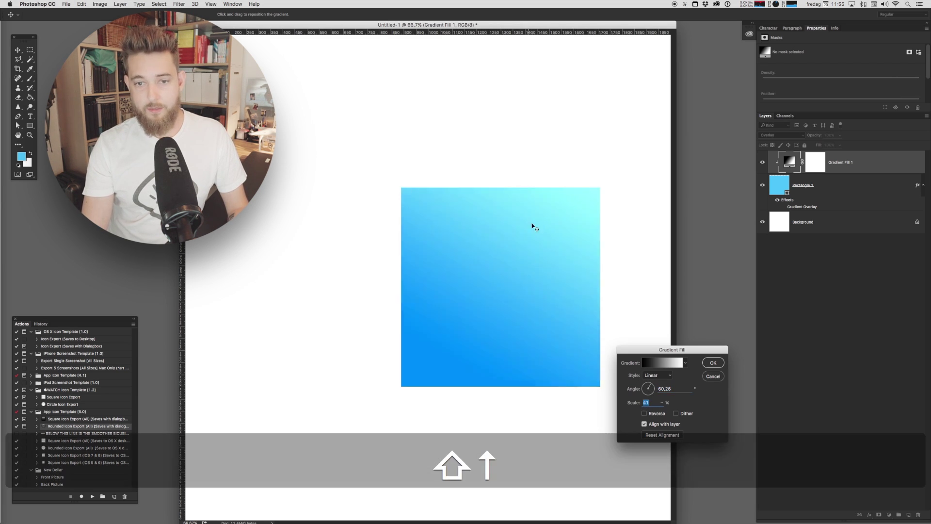
key("shift+Down")
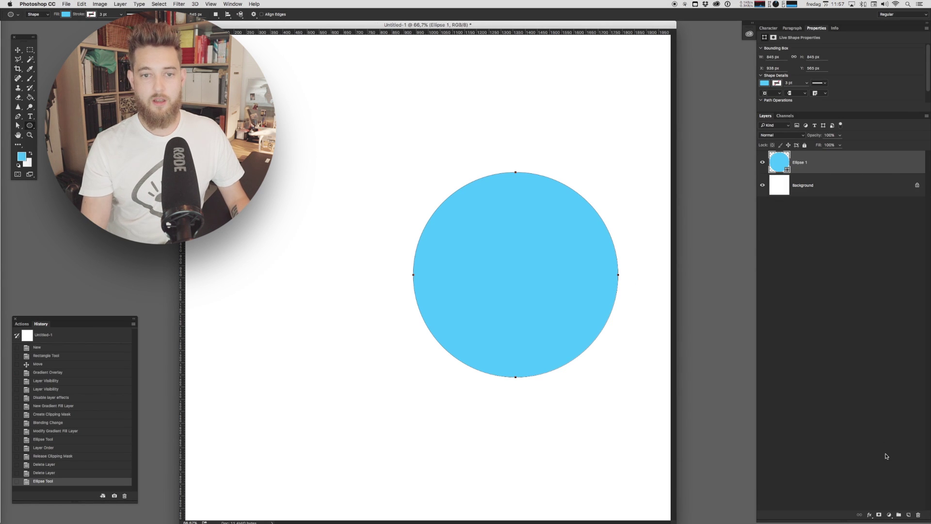
Add a black-to-white Gradient fill layer above the circle.
left_click(889, 514)
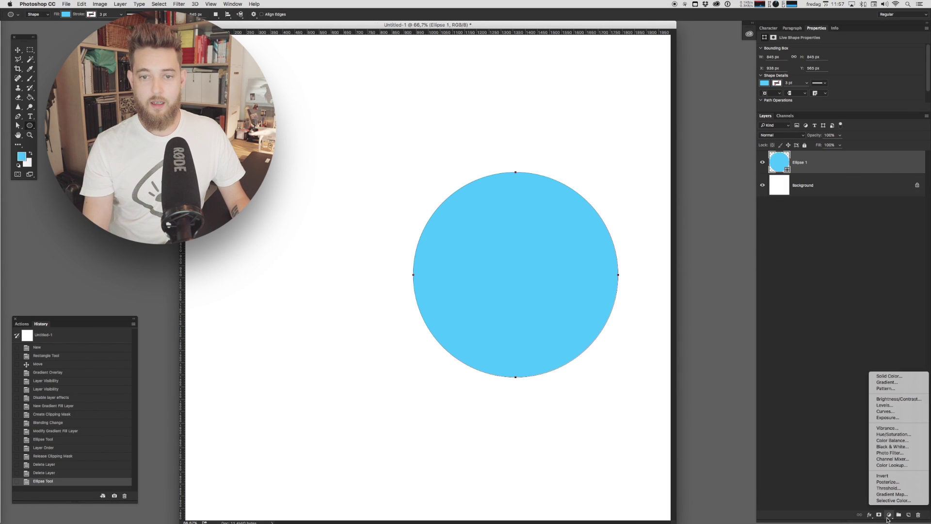
left_click(886, 382)
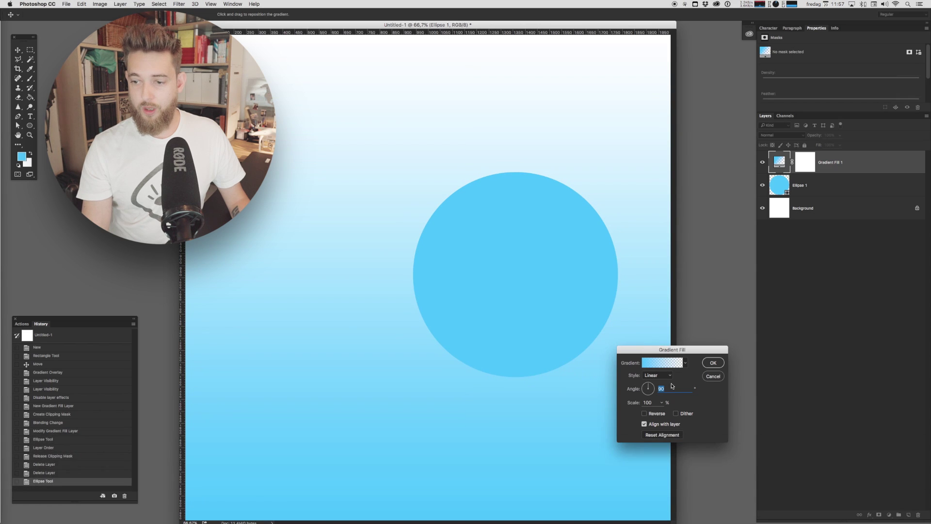
left_click(665, 365)
left_click(228, 330)
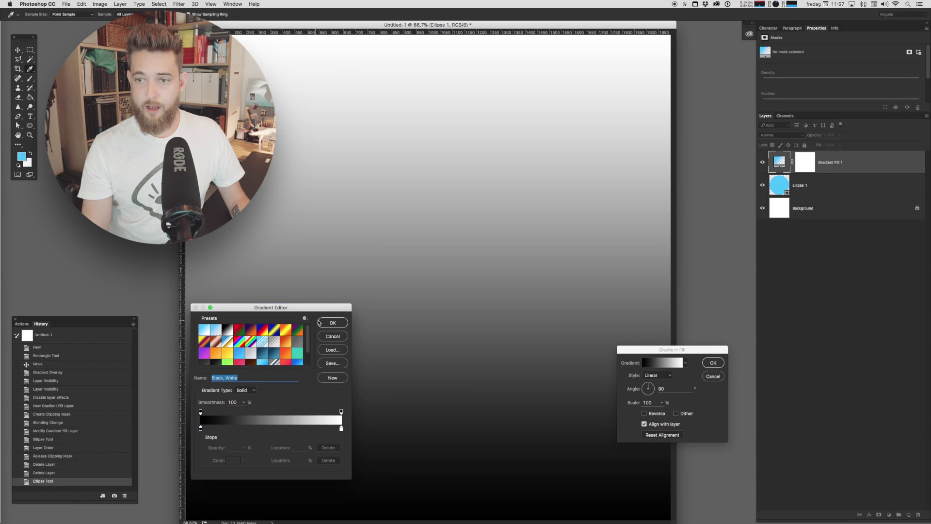
left_click(333, 323)
left_click(713, 363)
Clip the gradient to the circle and make it a reversed radial gradient with the light spot moved.
left_click(785, 173, "alt")
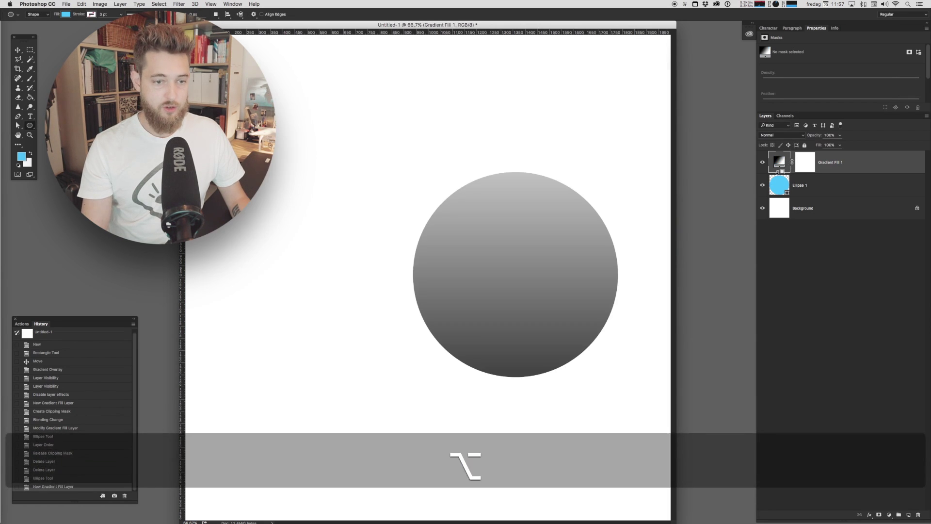
double_click(787, 162)
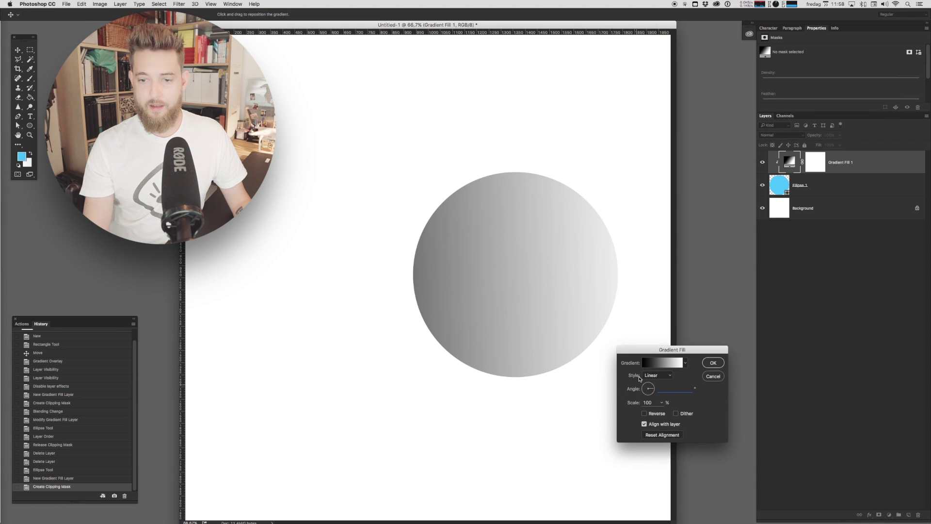
left_click(660, 376)
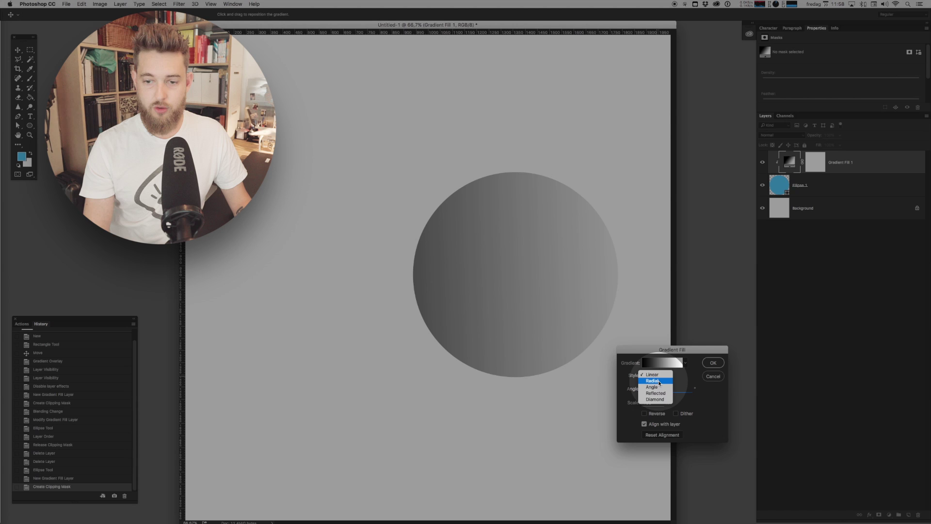
left_click(659, 382)
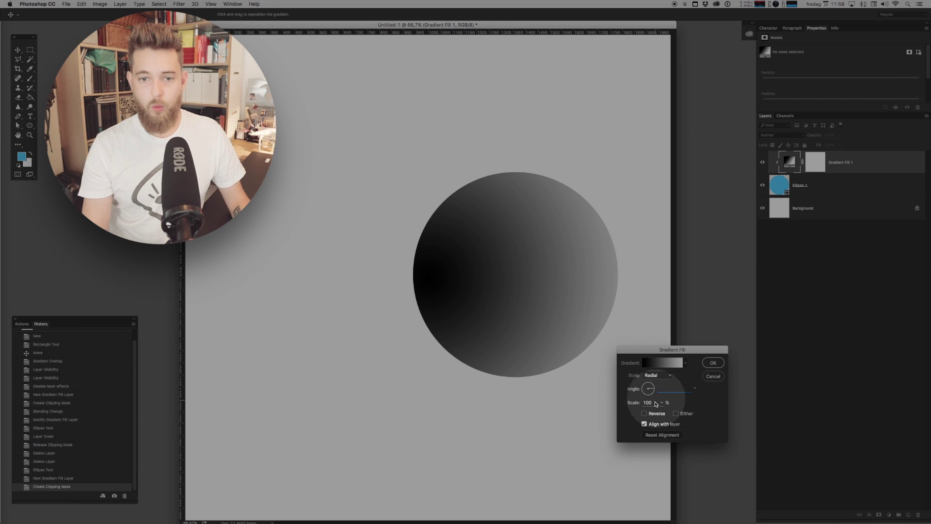
left_click(644, 413)
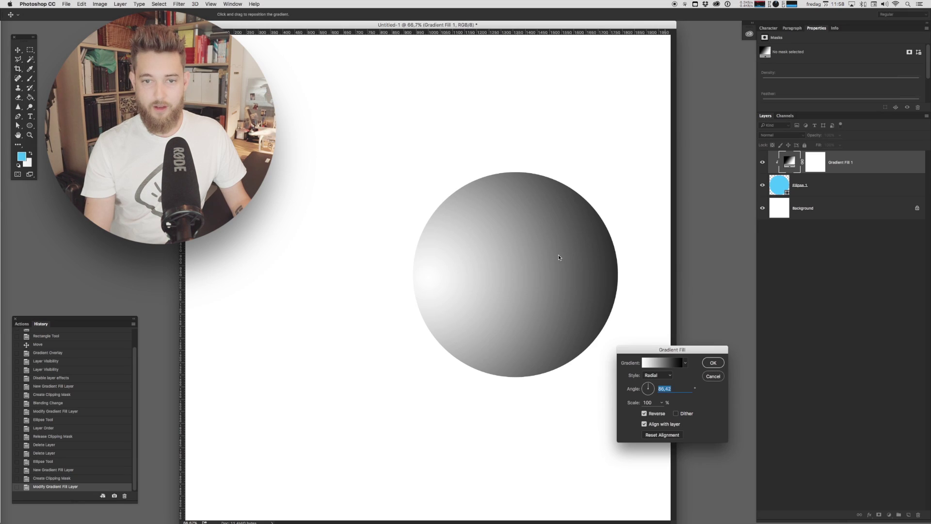
left_click_drag(559, 257, 612, 206)
key("Return")
Set the gradient layer to Overlay and reduce its scale from 100 to 50%.
left_click(779, 136)
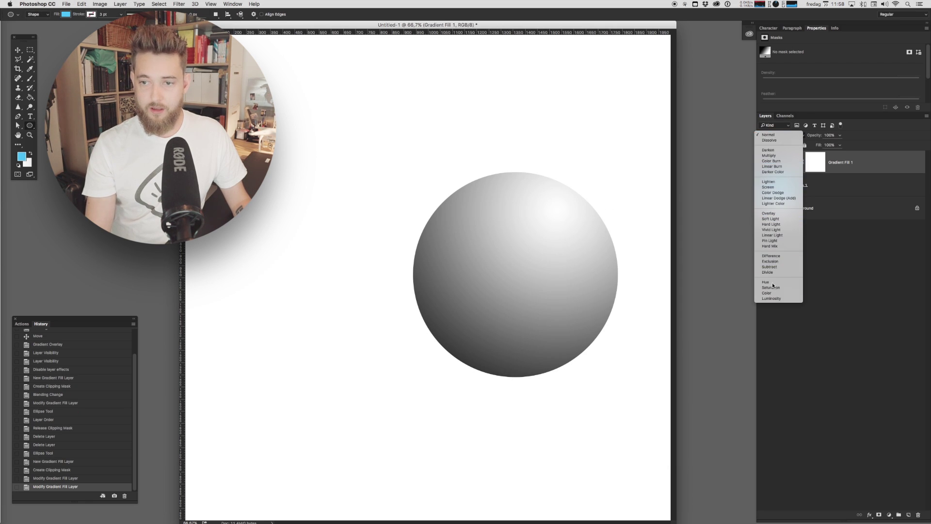
left_click(769, 213)
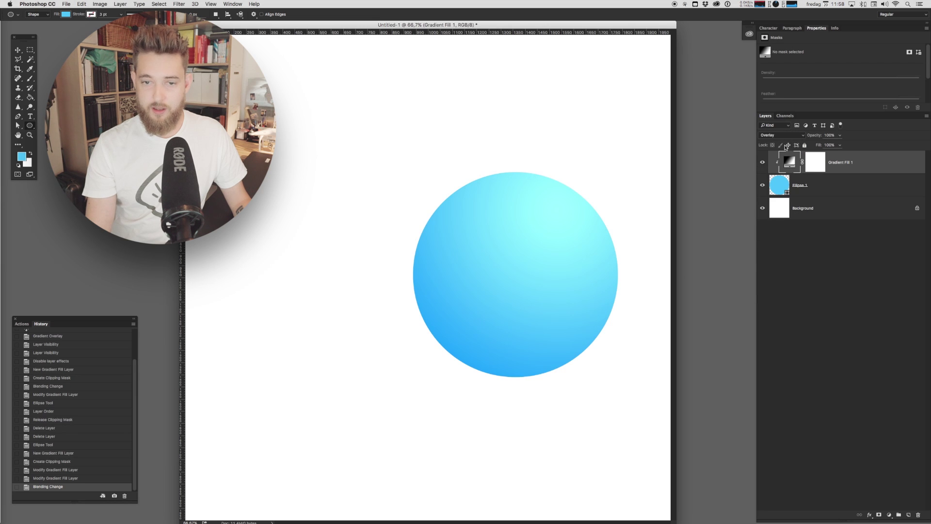
double_click(787, 165)
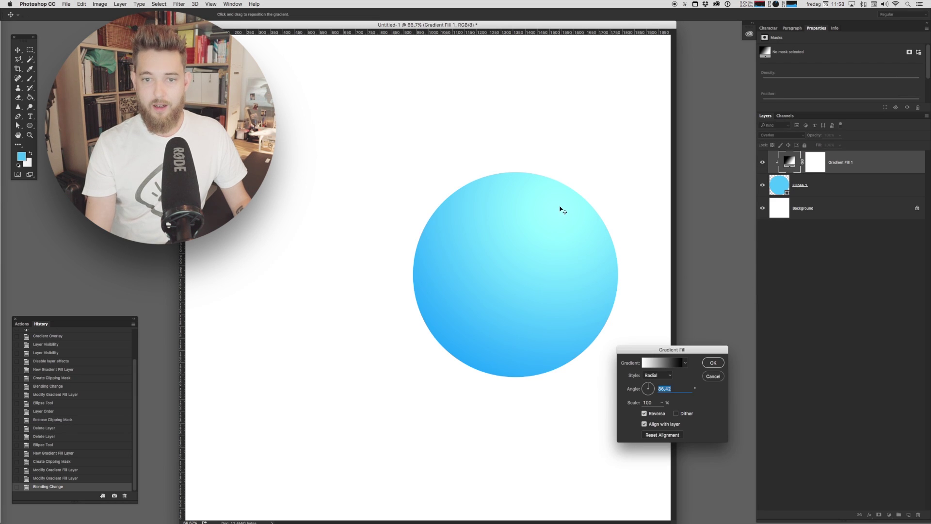
left_click_drag(560, 207, 570, 255)
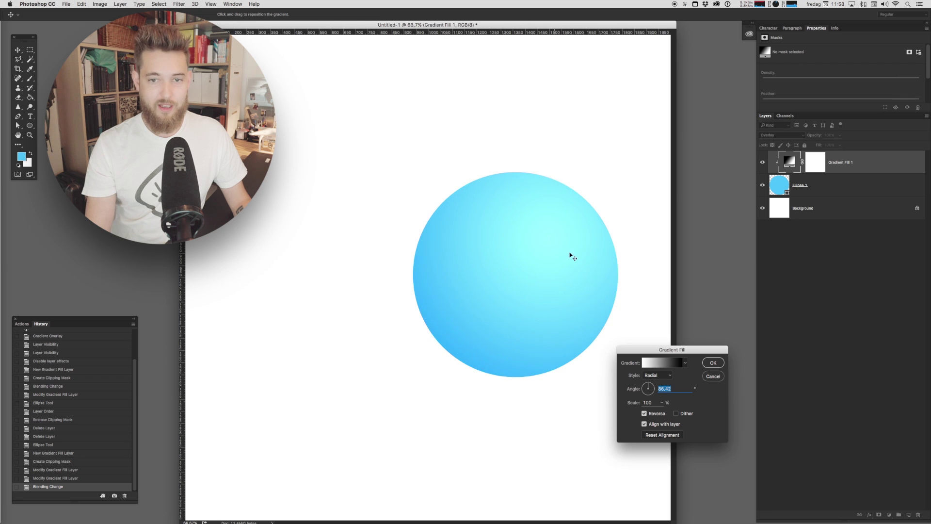
left_click(654, 404)
key("shift+Down")
key("shift+Down")
key("shift+Down")
key("shift+Down")
key("shift+Down")
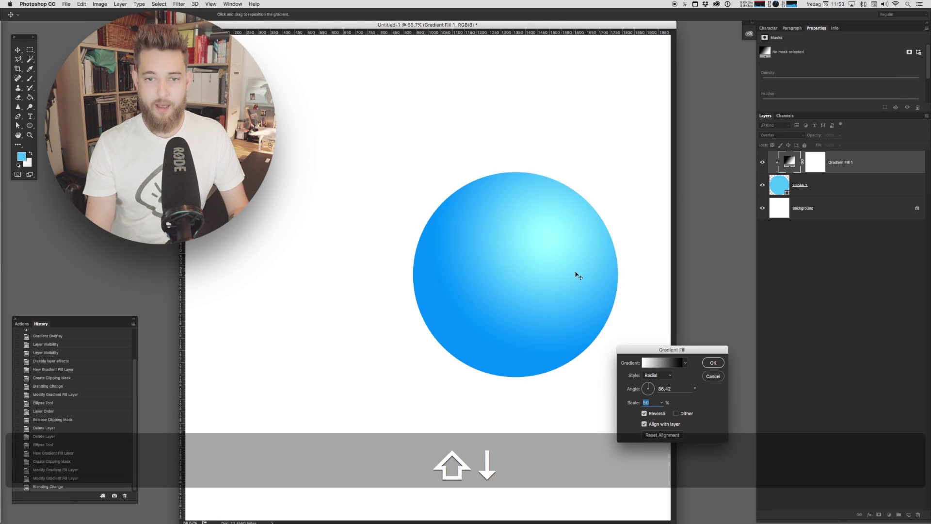
key("Return")
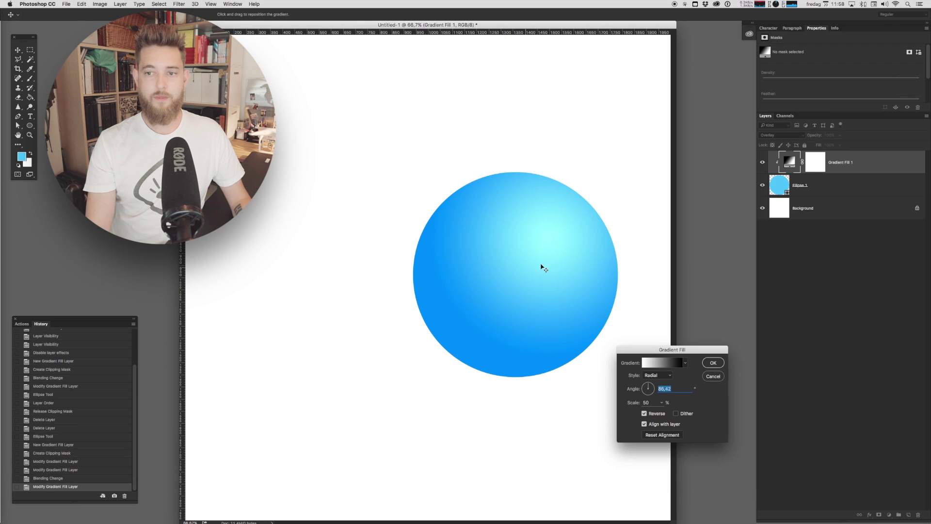
Drag the Overlay gradient so its highlight settles at the circle's upper right.
left_click_drag(541, 265, 553, 237)
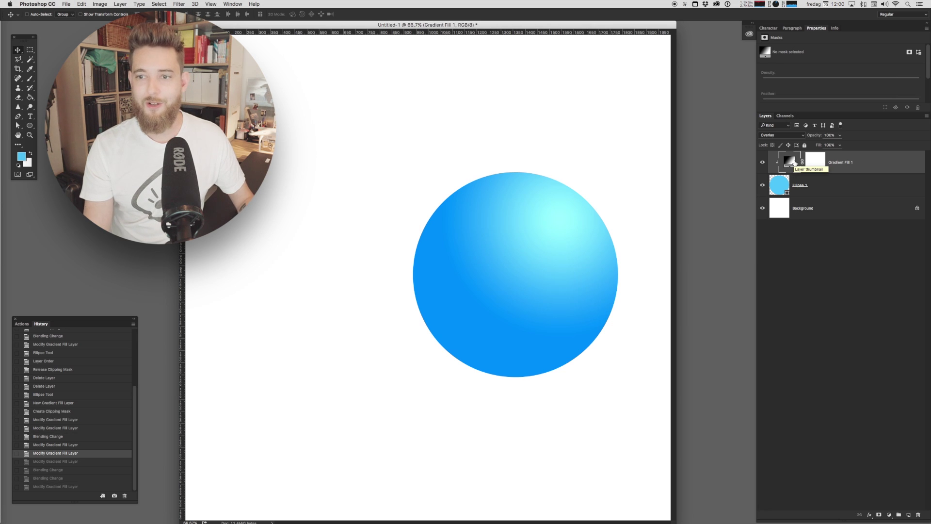
Set the gradient layer to Multiply and change its black stop to navy #19196a.
left_click(786, 135)
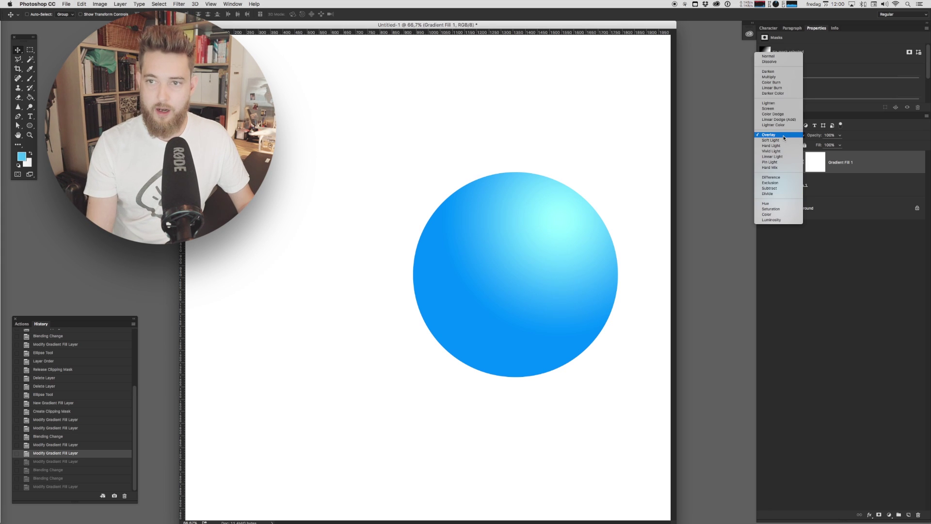
left_click(771, 78)
double_click(790, 162)
left_click(662, 362)
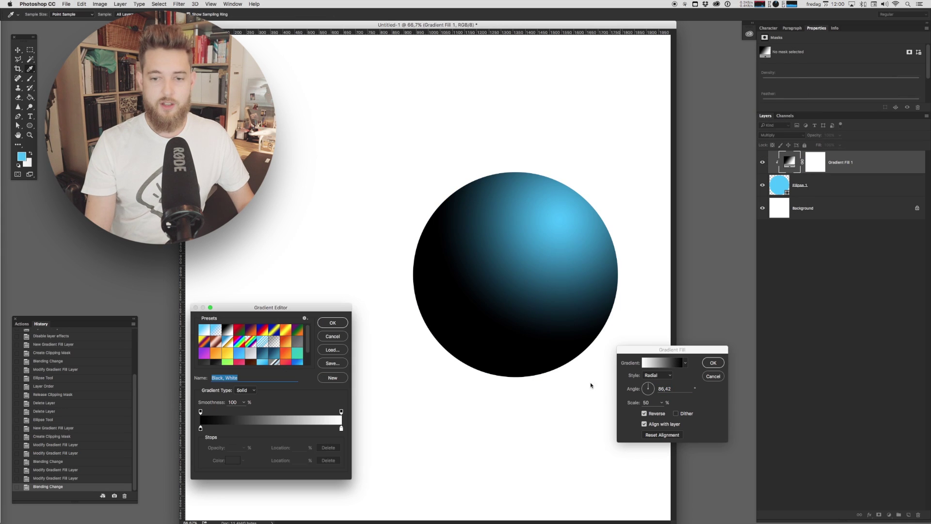
double_click(201, 429)
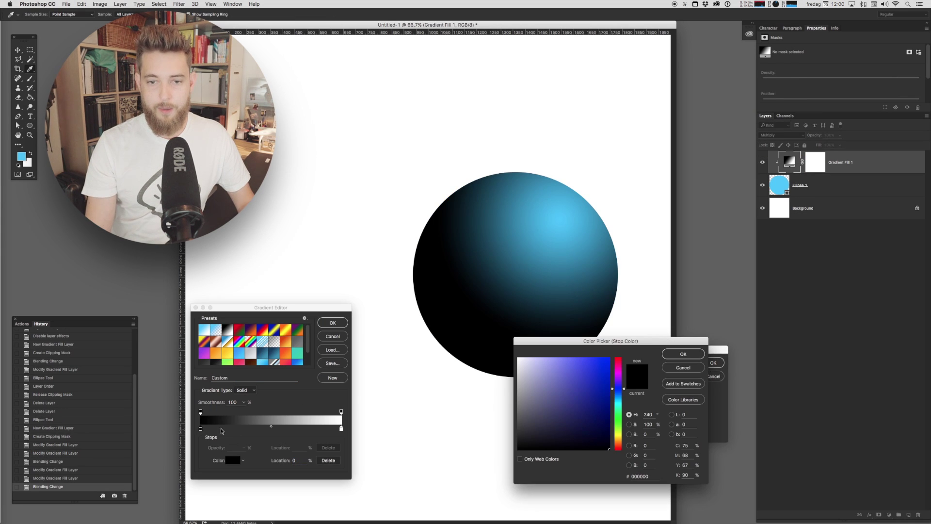
left_click_drag(647, 345, 653, 388)
left_click(597, 458)
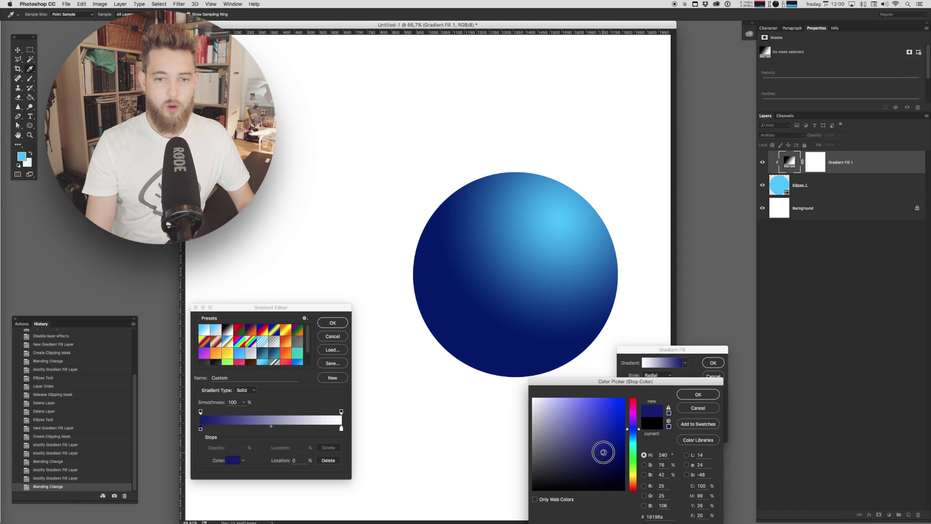
left_click(698, 395)
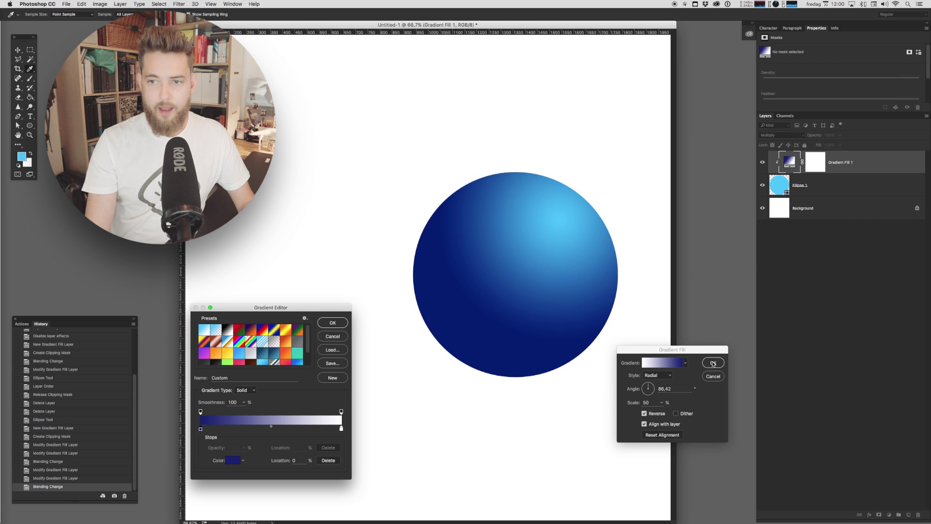
left_click(340, 324)
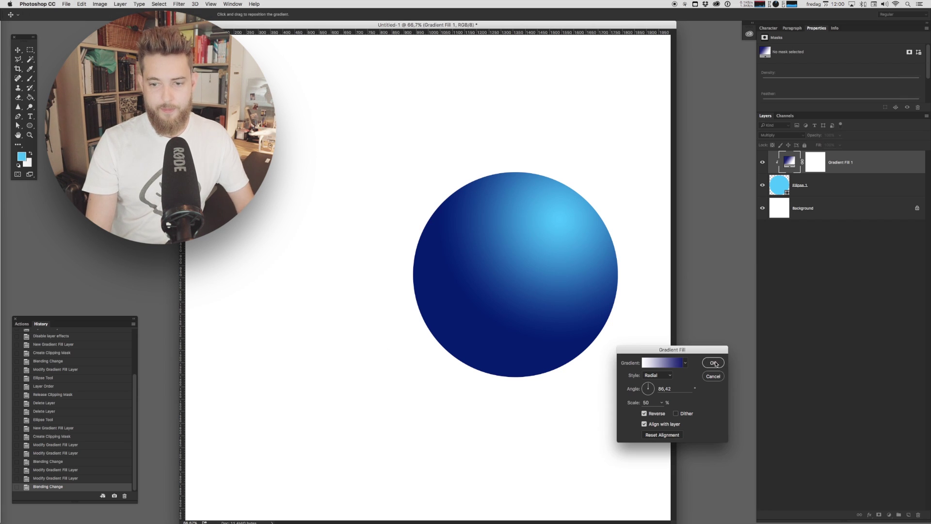
left_click(714, 363)
Move the gradient highlight down-left on the sphere and increase its scale.
double_click(787, 162)
left_click_drag(553, 262, 543, 279)
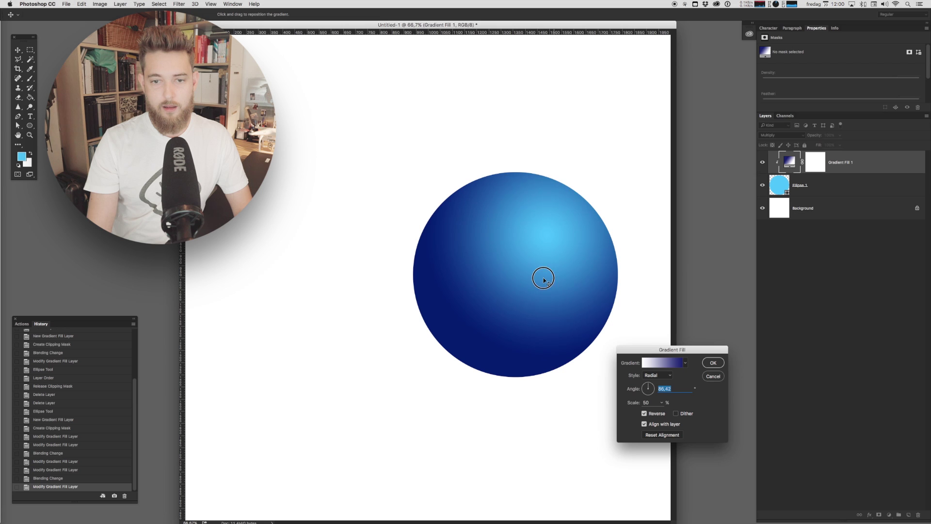
key("shift+Up")
key("shift+Up")
key("shift+Up")
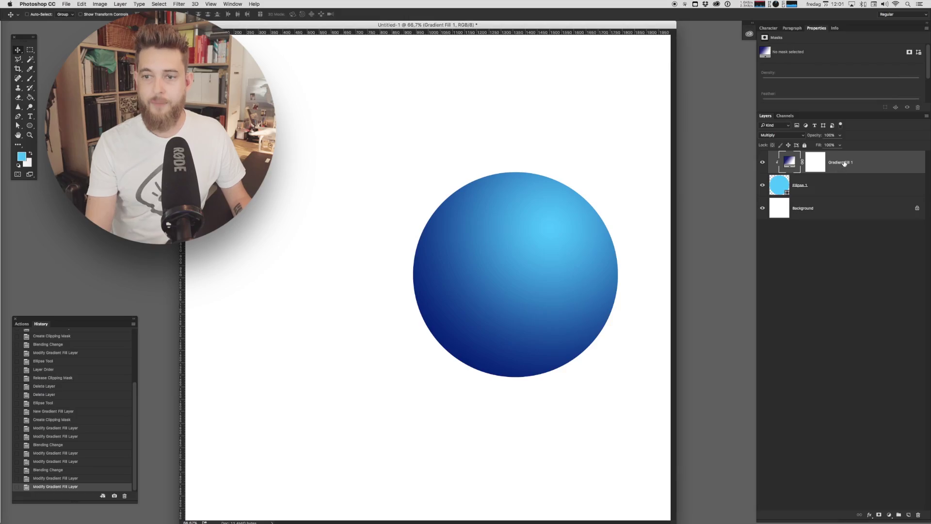
Duplicate Gradient Fill 1 as a clipped Overlay copy and reduce its scale to 40%.
left_click_drag(834, 160, 813, 179)
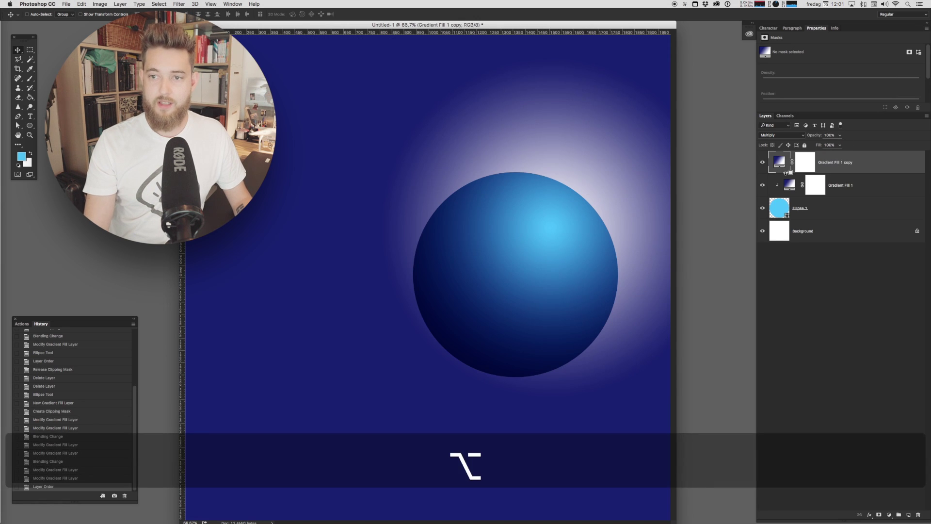
left_click(784, 174, "alt")
left_click(776, 135)
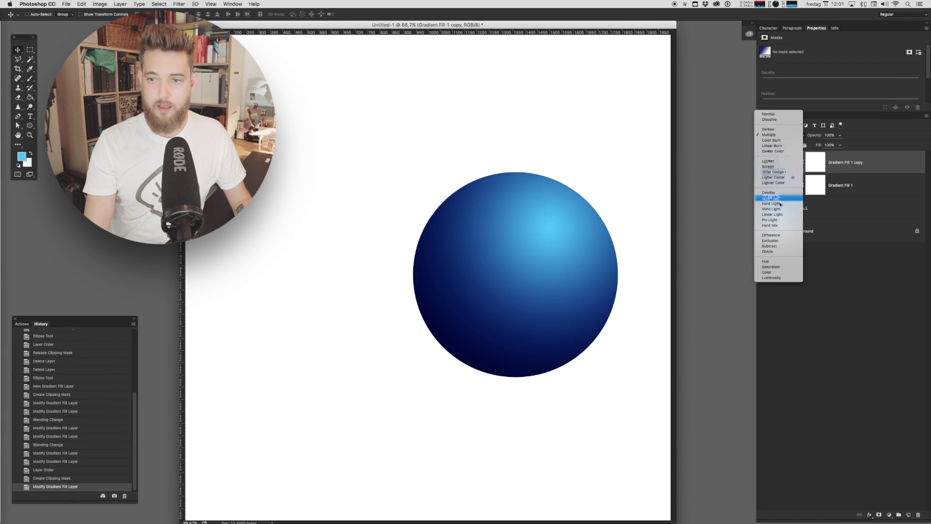
left_click(769, 193)
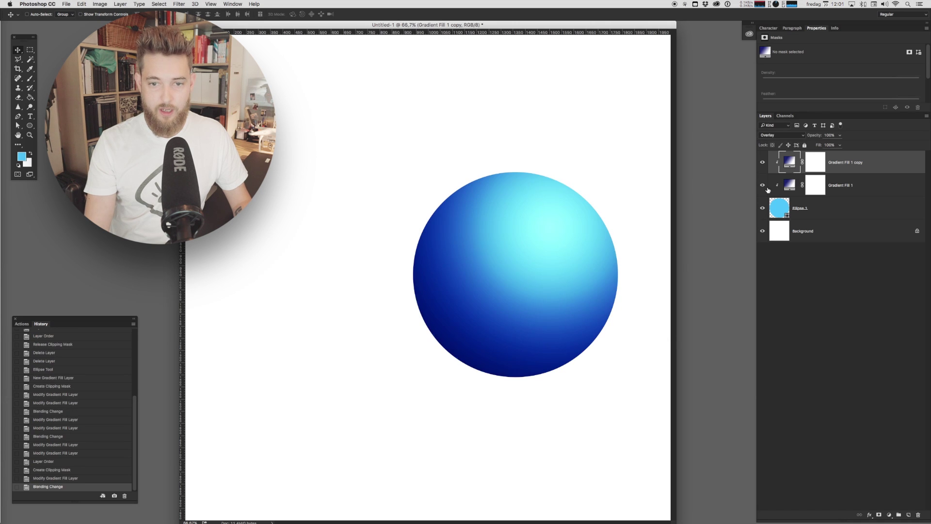
double_click(789, 162)
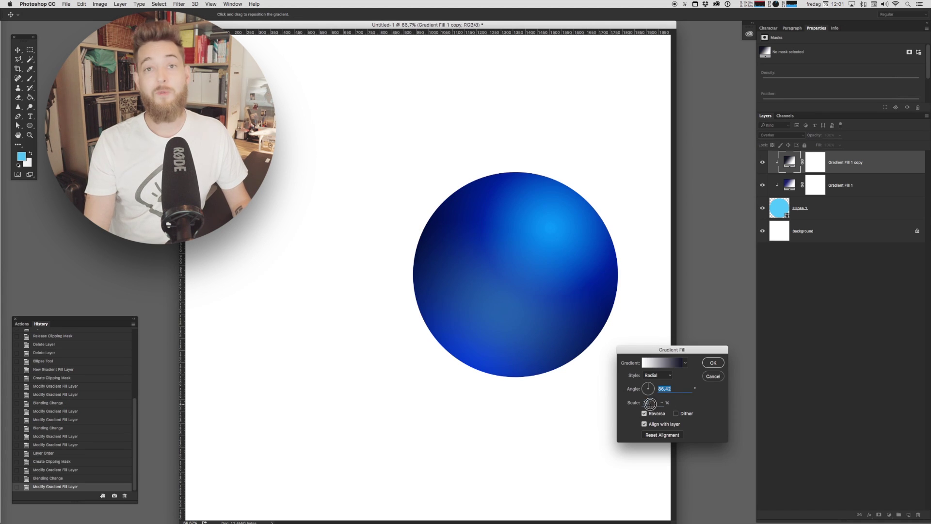
key("Tab")
key("shift+Down")
key("shift+Down")
key("shift+Down")
left_click(511, 365)
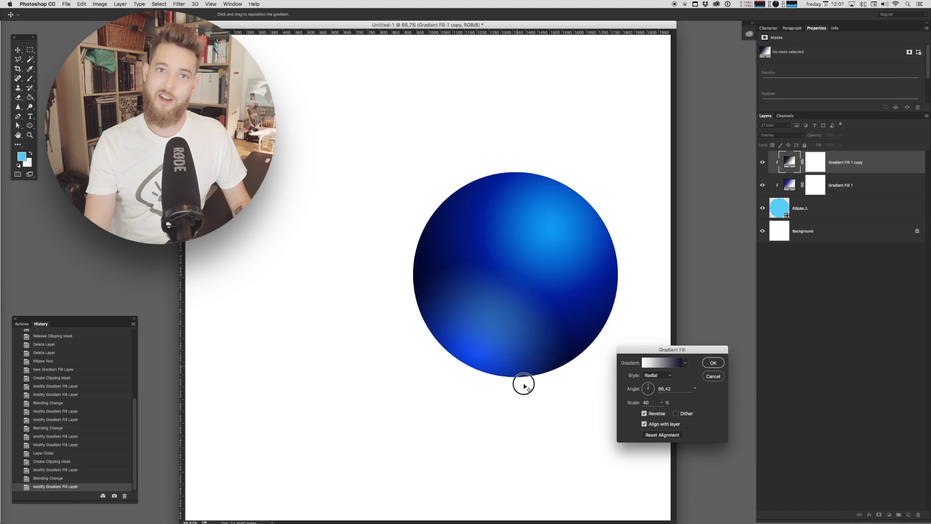